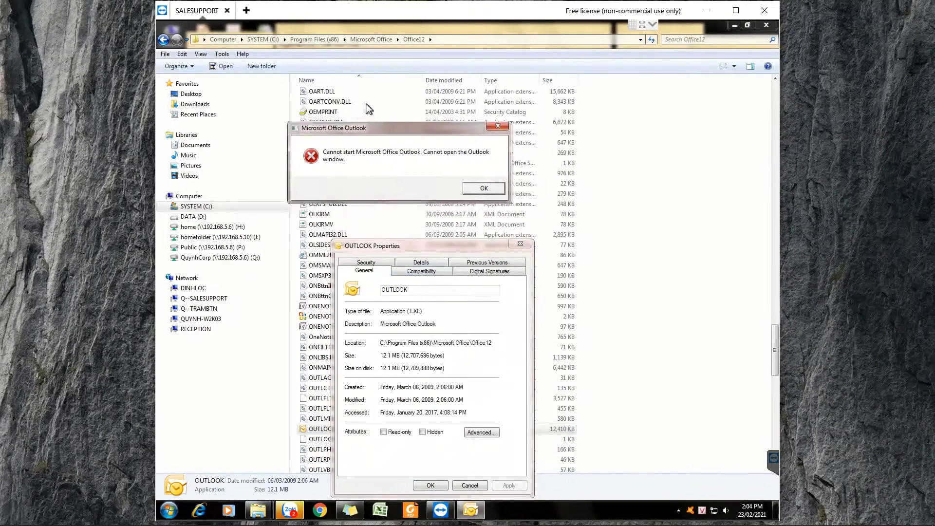
Review the OUTLOOK application's compatibility settings and accept them with compatibility mode, 256 colors and 640 x 480 resolution turned off
{"action": "left_click_drag", "start_coordinate": [438, 249], "coordinate": [456, 174]}
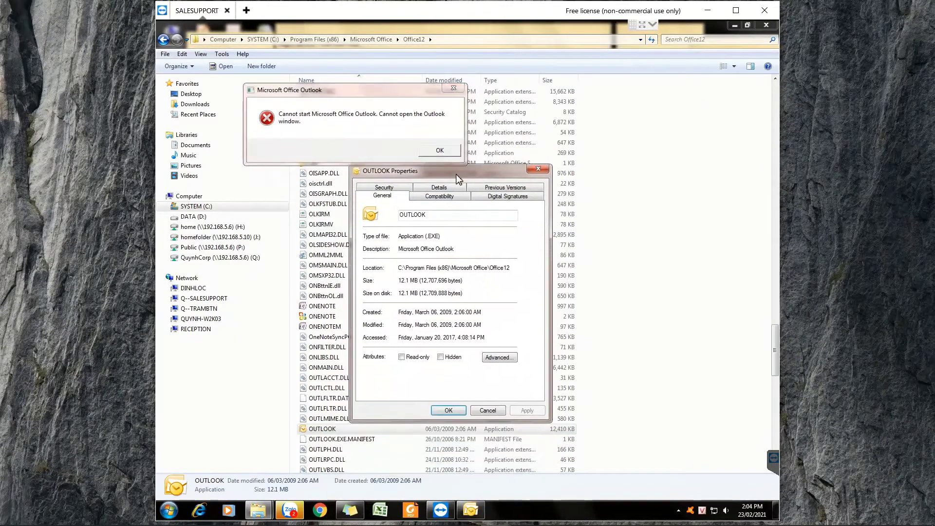
{"action": "left_click", "coordinate": [457, 201]}
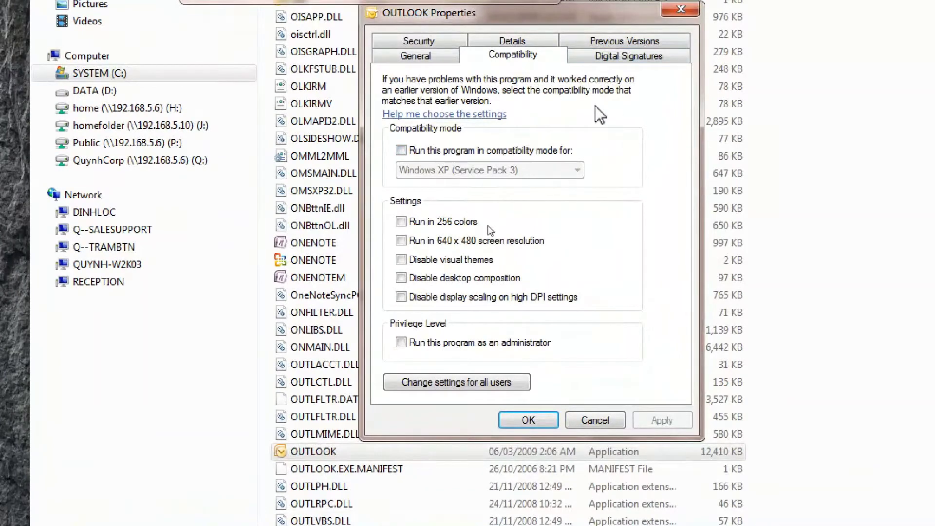
{"action": "left_click", "coordinate": [401, 150]}
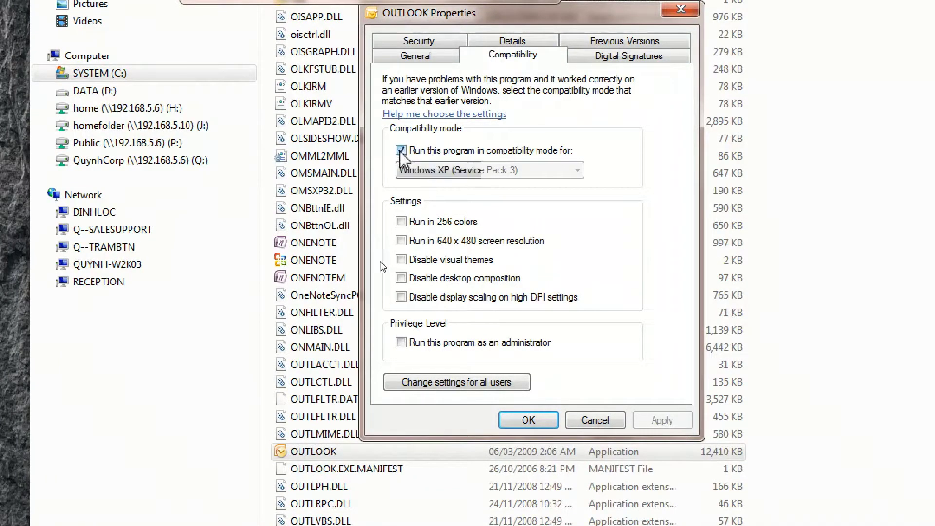
{"action": "left_click", "coordinate": [401, 151]}
{"action": "left_click", "coordinate": [401, 222]}
{"action": "left_click", "coordinate": [401, 222]}
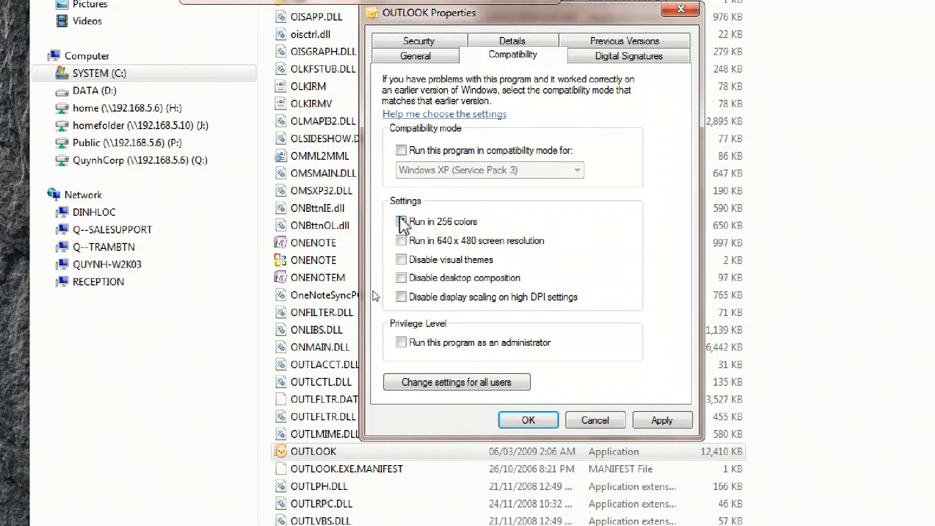
{"action": "left_click", "coordinate": [402, 241]}
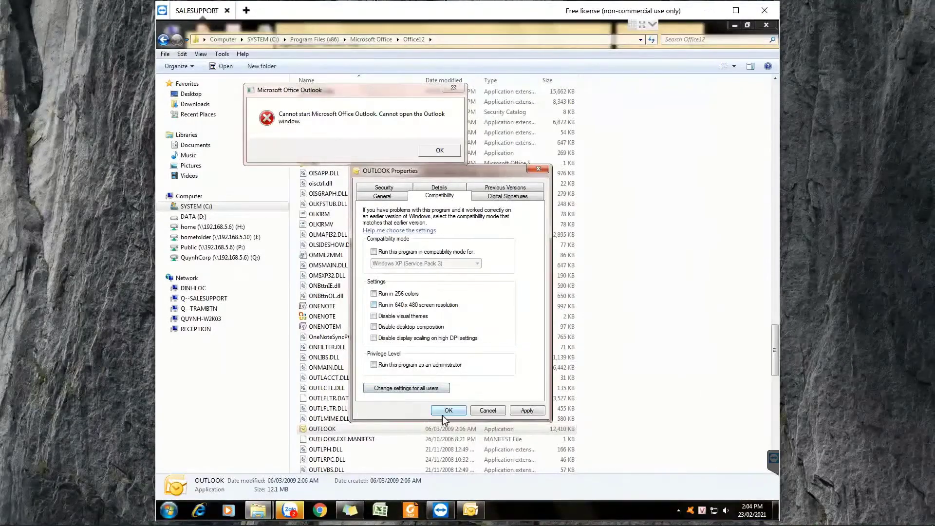
{"action": "left_click", "coordinate": [447, 410]}
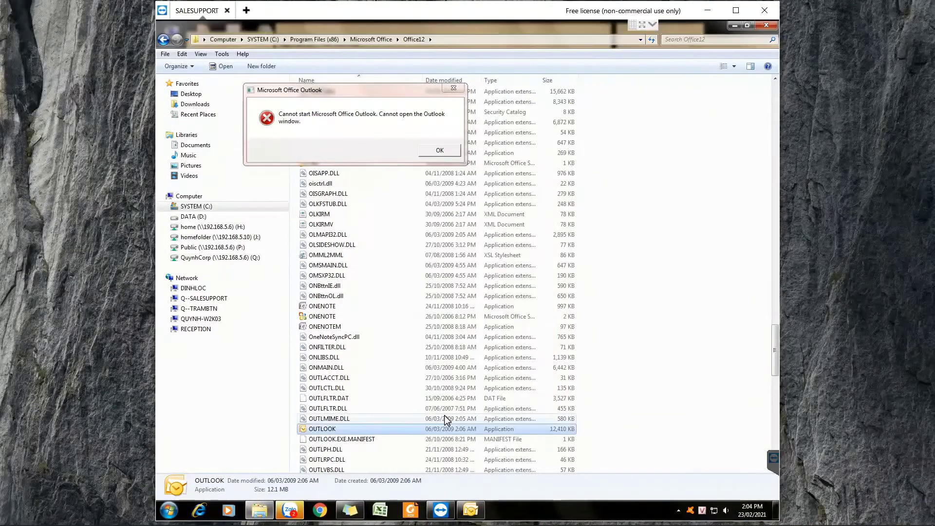
Open the Mail (32-bit) setup from the Control Panel and place its window clear of the error message
{"action": "left_click", "coordinate": [169, 511]}
{"action": "left_click", "coordinate": [307, 347]}
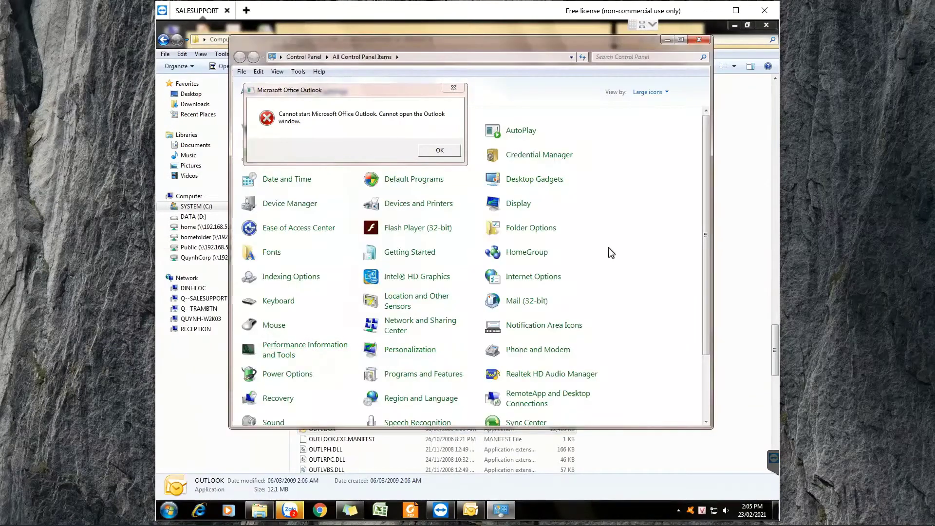
{"action": "left_click_drag", "start_coordinate": [562, 42], "coordinate": [613, 83]}
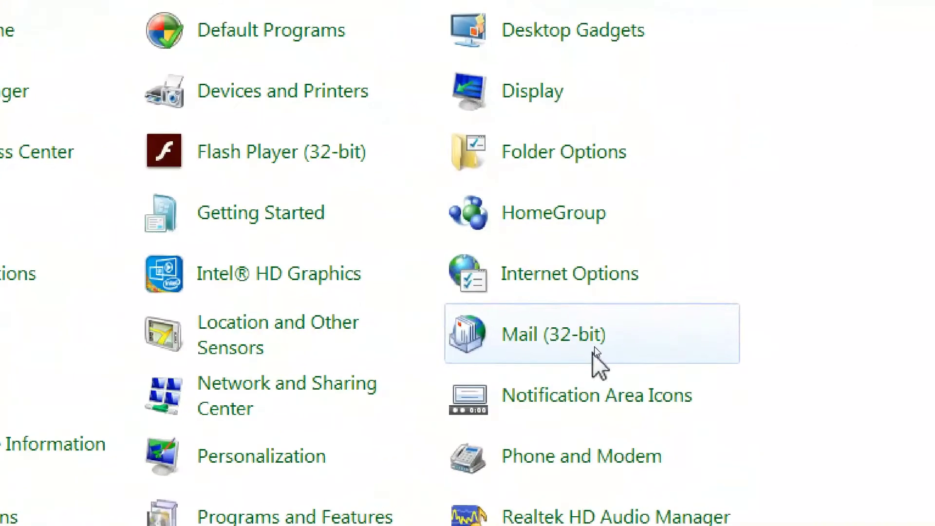
{"action": "left_click", "coordinate": [567, 339]}
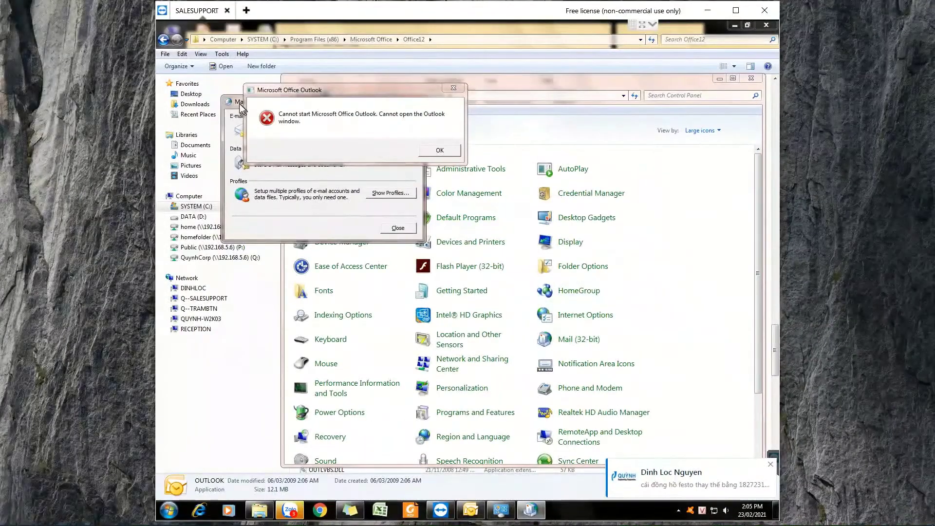
{"action": "left_click_drag", "start_coordinate": [244, 102], "coordinate": [400, 194]}
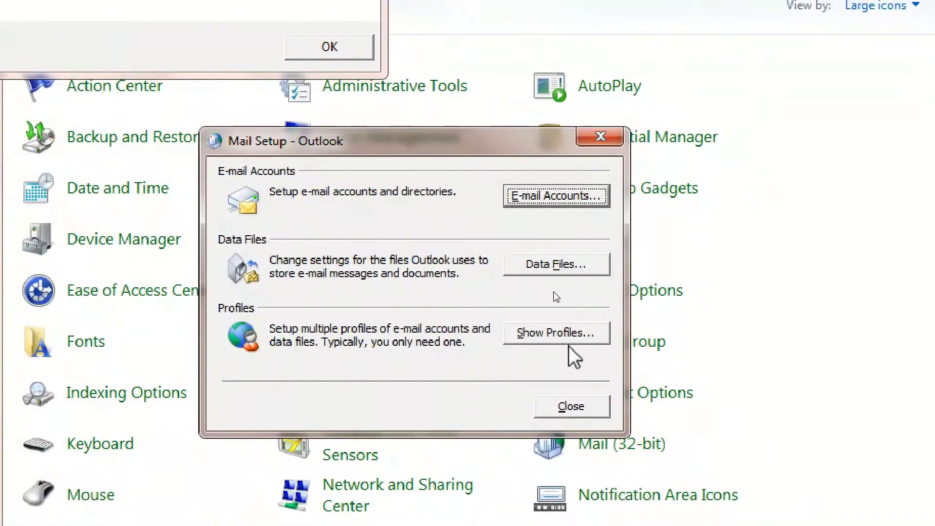
Examine the current Outlook profile's data files and e-mail accounts
{"action": "left_click", "coordinate": [603, 271]}
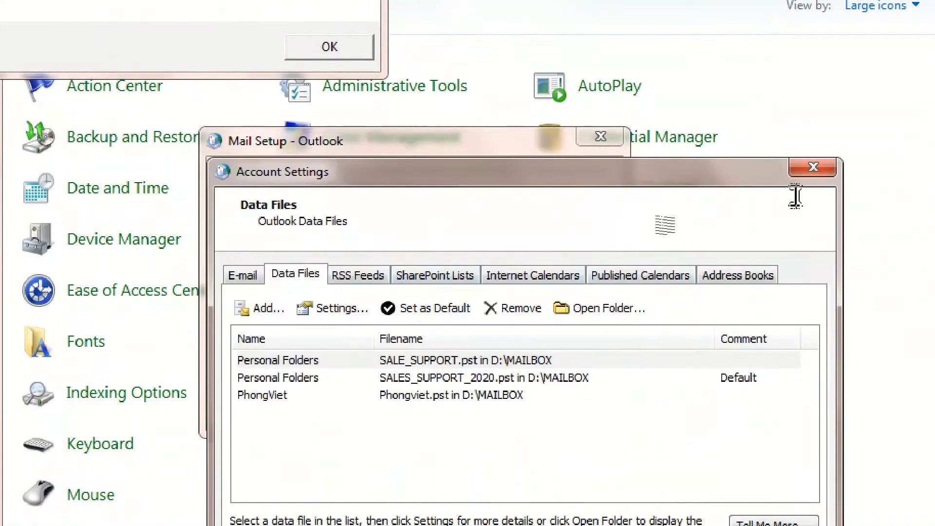
{"action": "left_click", "coordinate": [813, 168]}
{"action": "left_click", "coordinate": [558, 196]}
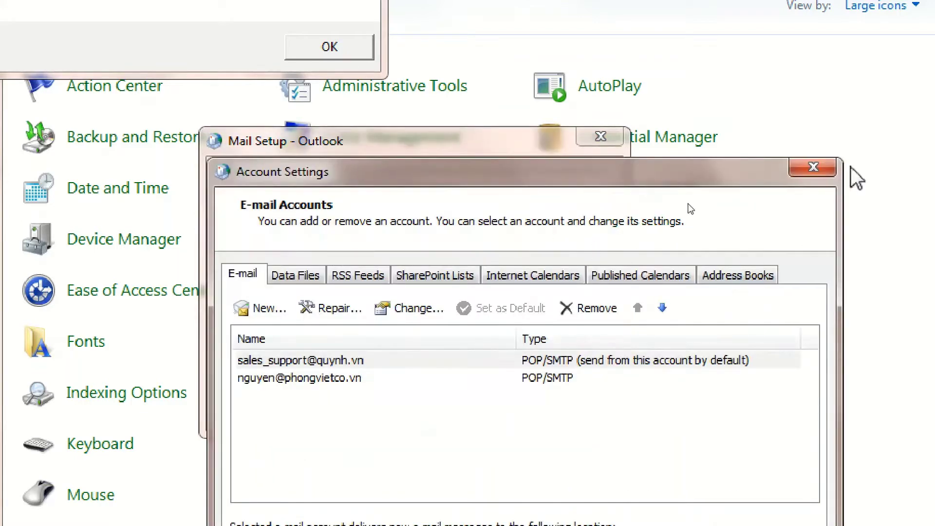
{"action": "left_click", "coordinate": [813, 168]}
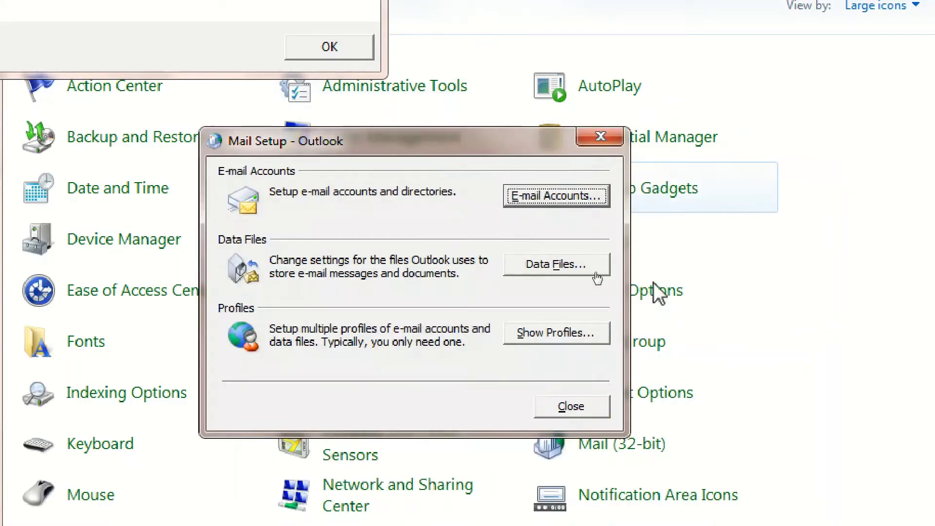
Show the mail profiles and add a new profile, entering the person's first name as the profile name
{"action": "left_click", "coordinate": [565, 337]}
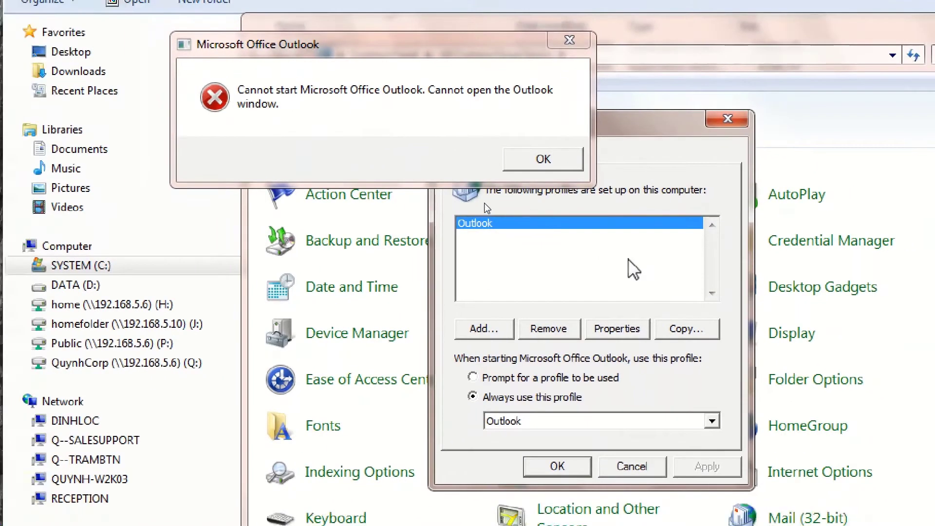
{"action": "left_click", "coordinate": [697, 421]}
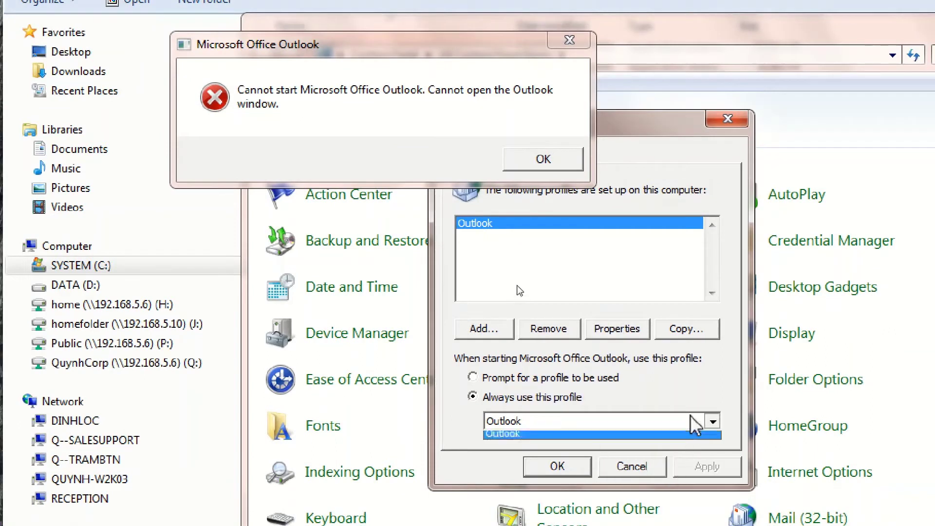
{"action": "left_click", "coordinate": [696, 426]}
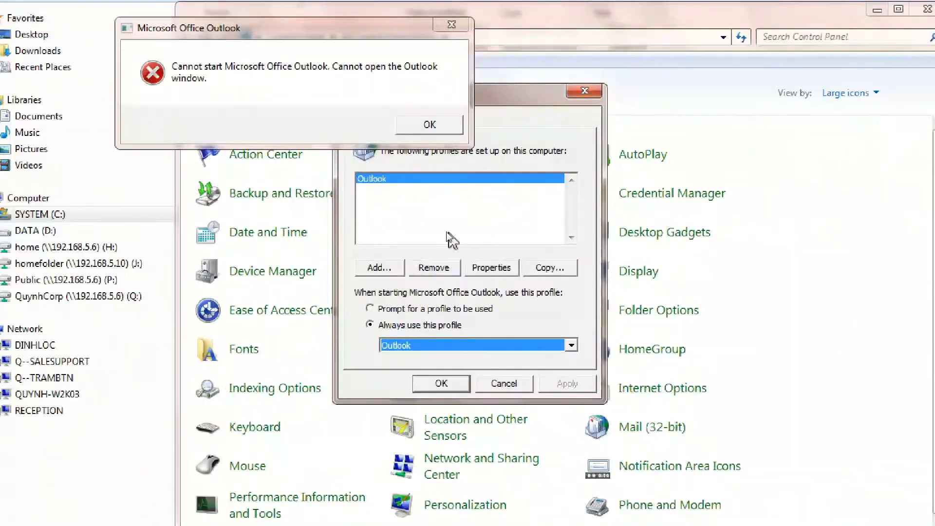
{"action": "left_click", "coordinate": [380, 268]}
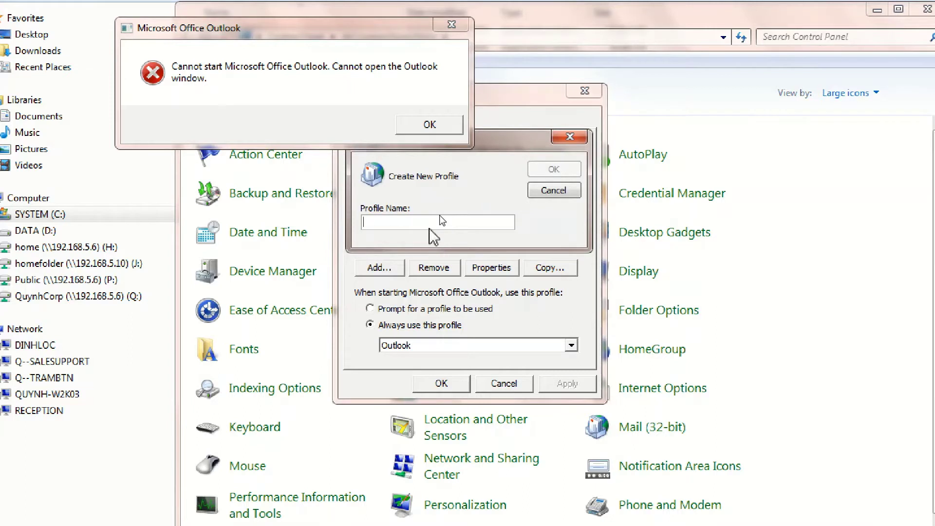
{"action": "type", "text": "LIEN"}
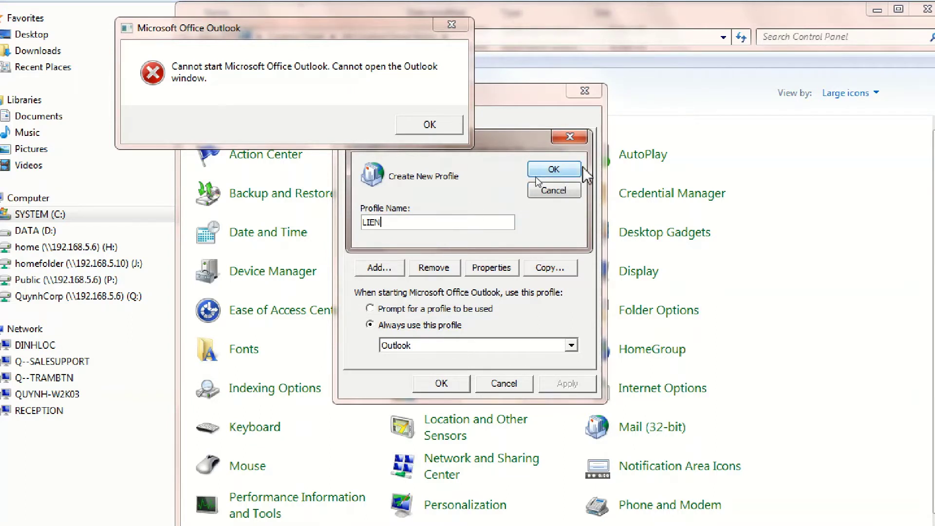
{"action": "left_click", "coordinate": [554, 169]}
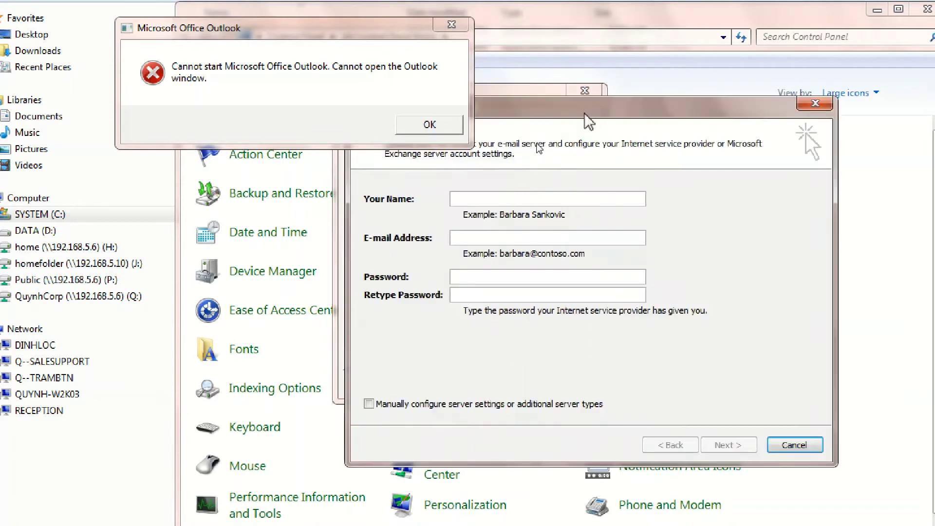
Choose manual server configuration, leave the account setup and create the new profile with no e-mail accounts
{"action": "left_click_drag", "start_coordinate": [585, 114], "coordinate": [503, 147]}
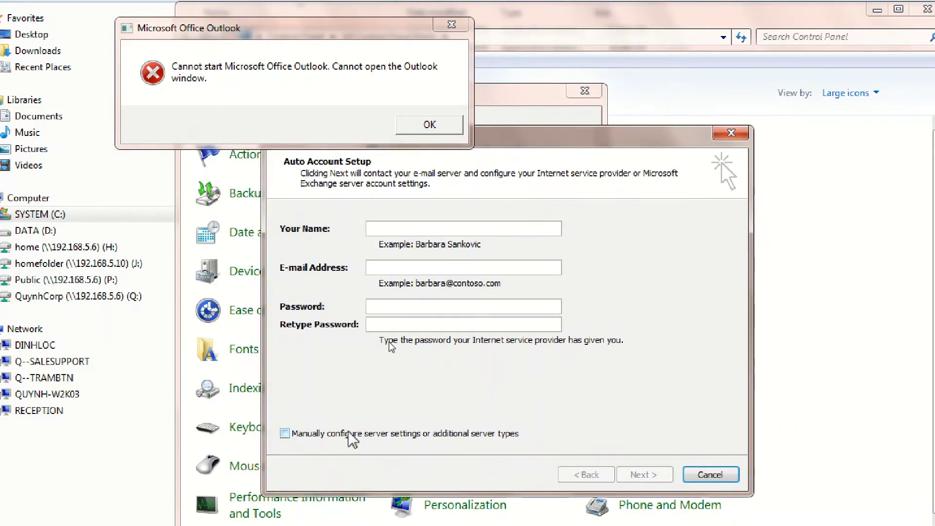
{"action": "left_click", "coordinate": [384, 433]}
{"action": "left_click", "coordinate": [659, 477]}
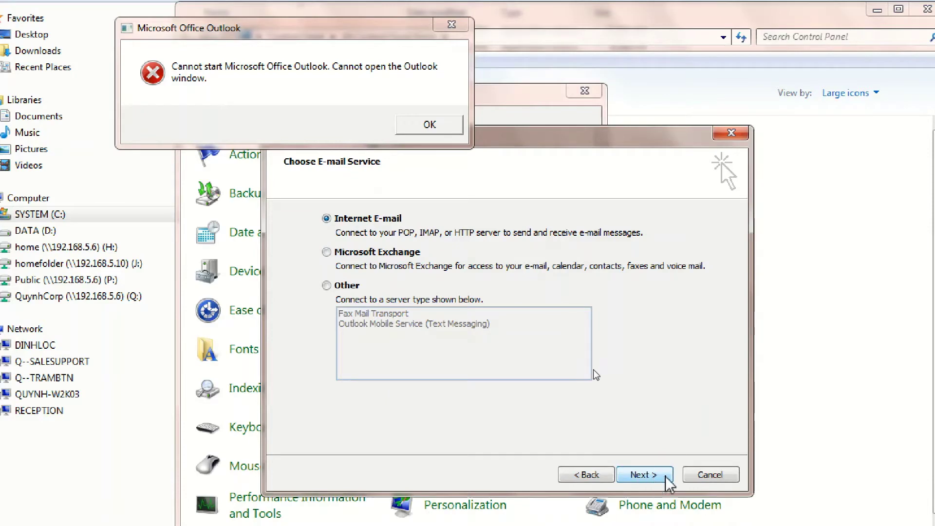
{"action": "left_click", "coordinate": [729, 475]}
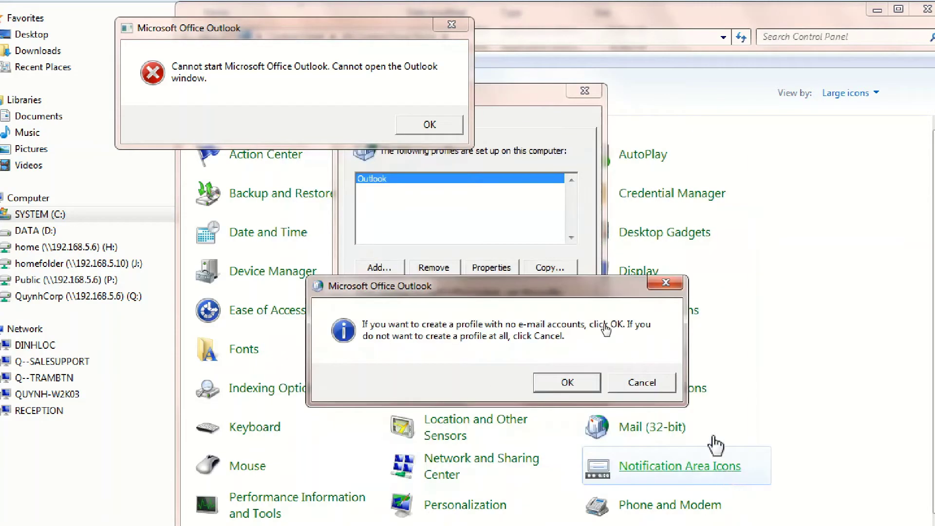
{"action": "left_click", "coordinate": [568, 384]}
Set the newly created profile as the one always used when starting Microsoft Office Outlook and apply the change
{"action": "left_click", "coordinate": [372, 190]}
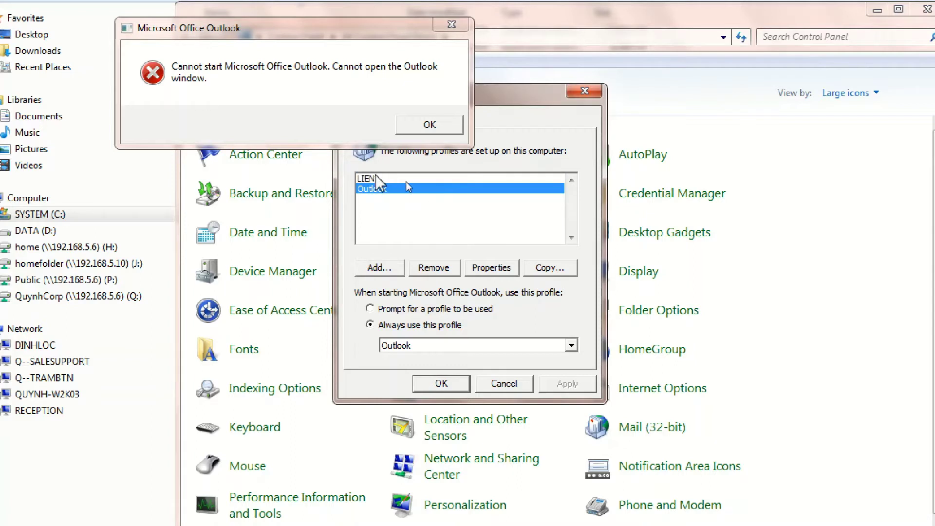
{"action": "left_click", "coordinate": [405, 179]}
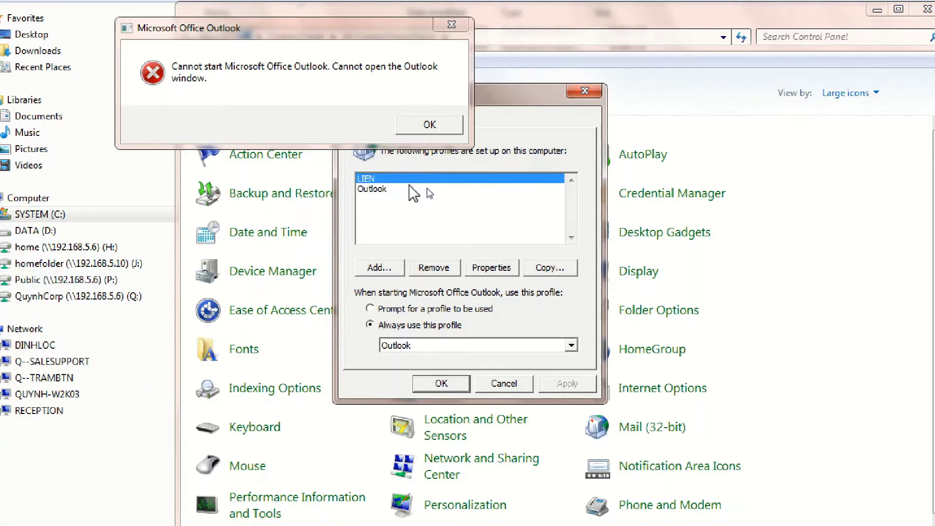
{"action": "left_click", "coordinate": [571, 346]}
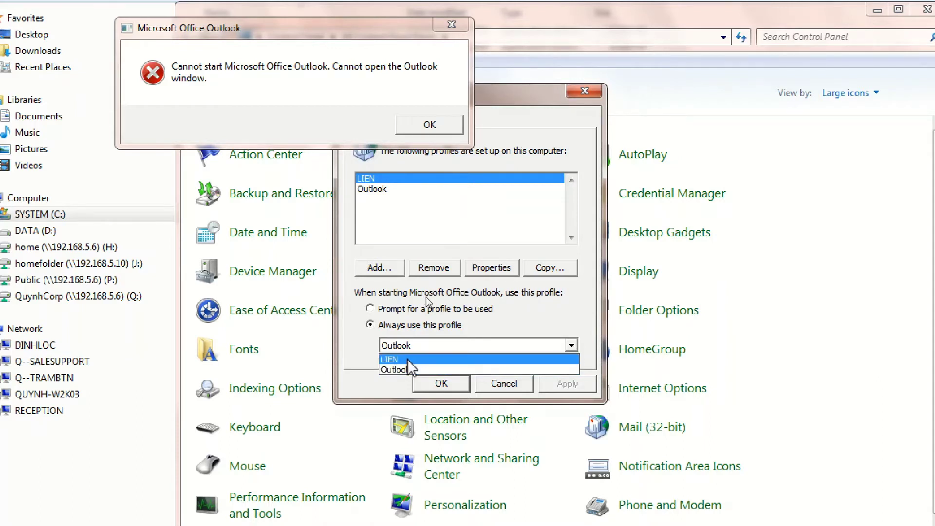
{"action": "left_click", "coordinate": [408, 359]}
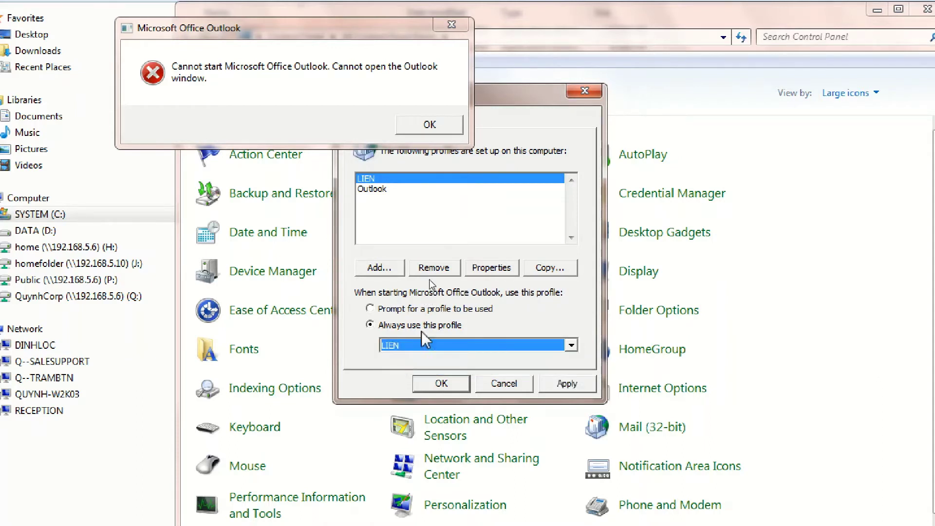
{"action": "left_click", "coordinate": [569, 385]}
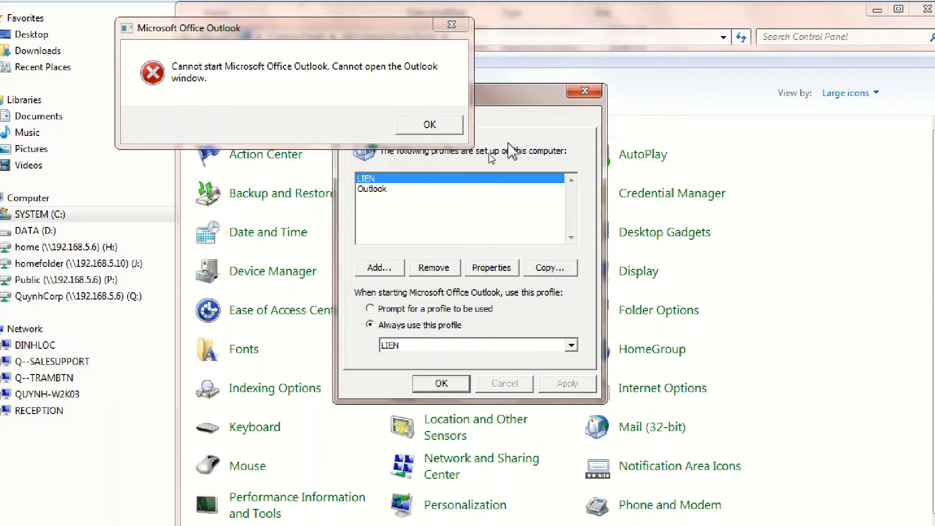
Move the error message and the Mail dialog apart, and view the properties of the old Outlook profile
{"action": "left_click_drag", "start_coordinate": [386, 28], "coordinate": [292, 20]}
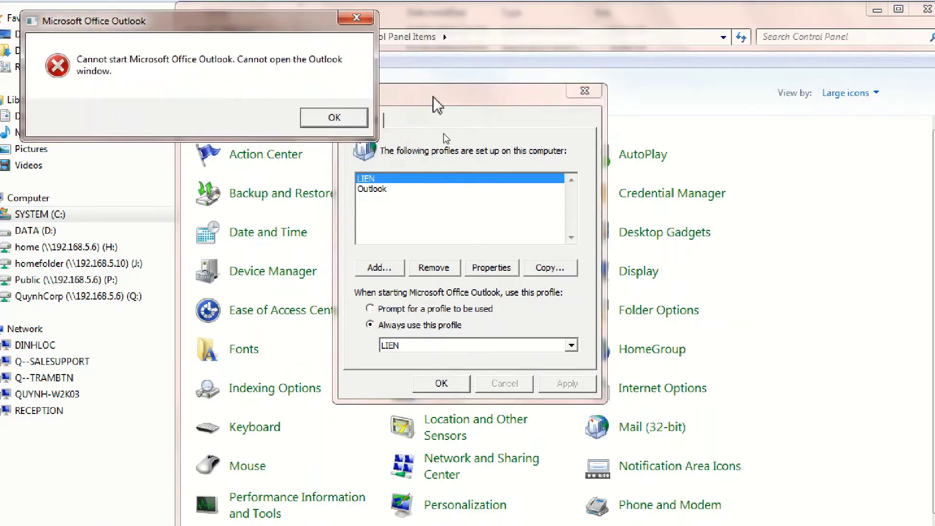
{"action": "left_click_drag", "start_coordinate": [460, 94], "coordinate": [529, 103]}
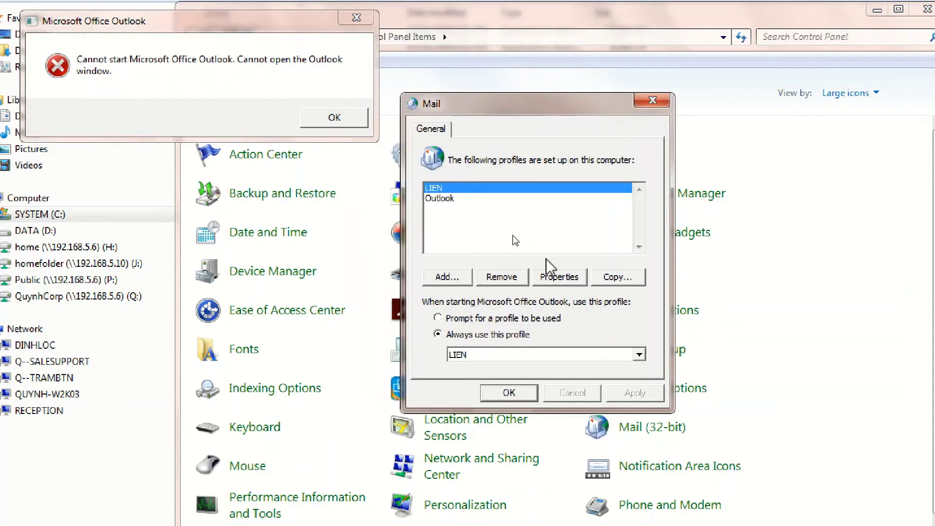
{"action": "left_click", "coordinate": [441, 199]}
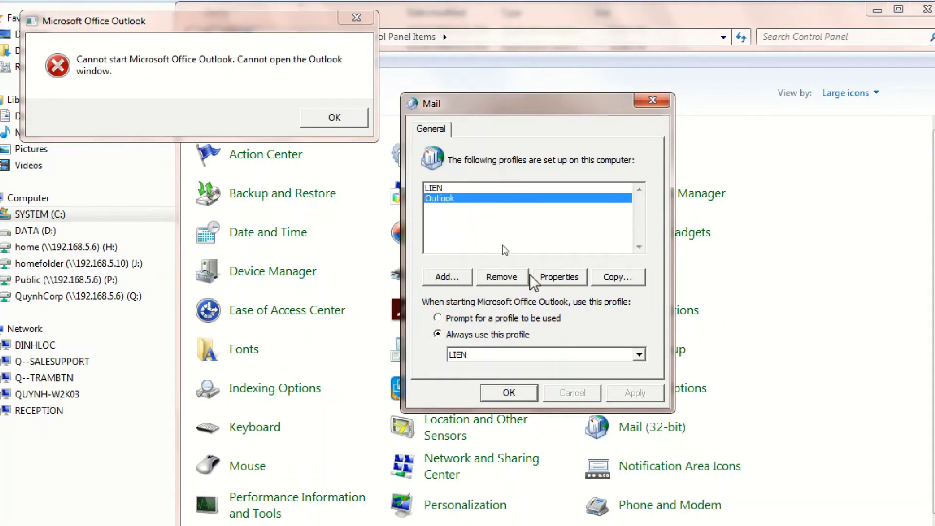
{"action": "left_click", "coordinate": [558, 278]}
{"action": "left_click", "coordinate": [711, 330]}
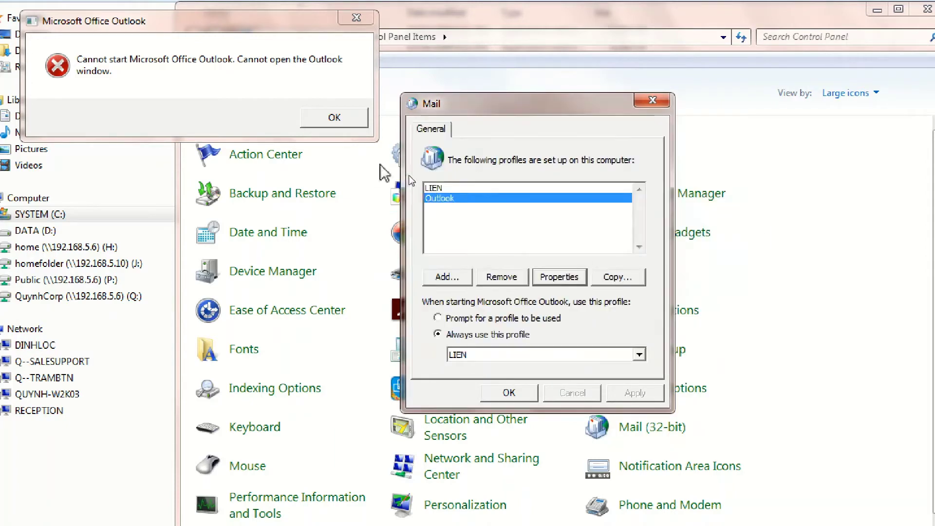
Examine the data files in the new profile's properties, and return to the profile list
{"action": "left_click", "coordinate": [452, 189]}
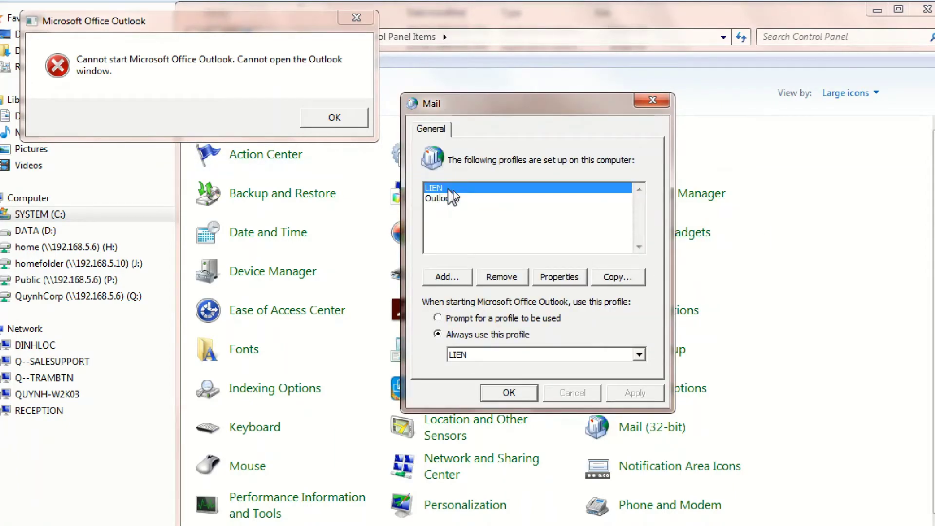
{"action": "left_click", "coordinate": [560, 277]}
{"action": "left_click", "coordinate": [698, 228]}
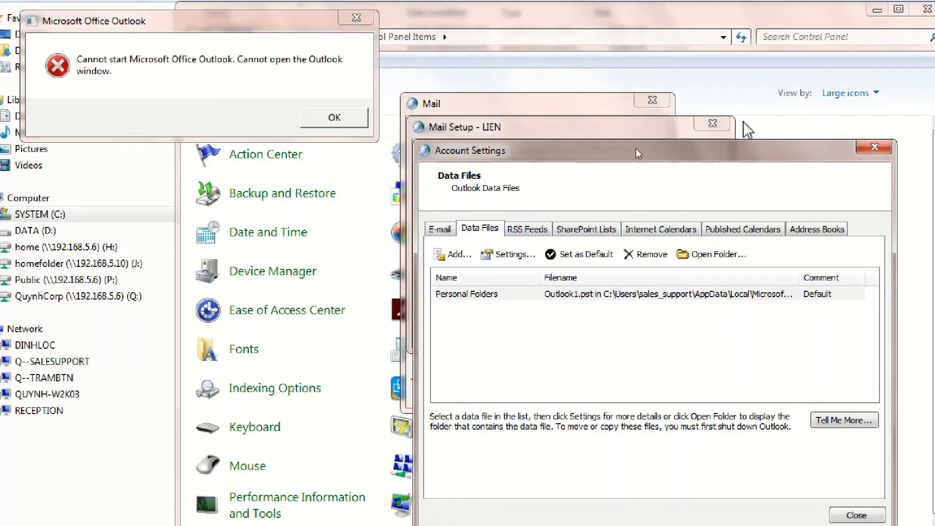
{"action": "left_click_drag", "start_coordinate": [759, 148], "coordinate": [747, 104]}
{"action": "left_click", "coordinate": [863, 104]}
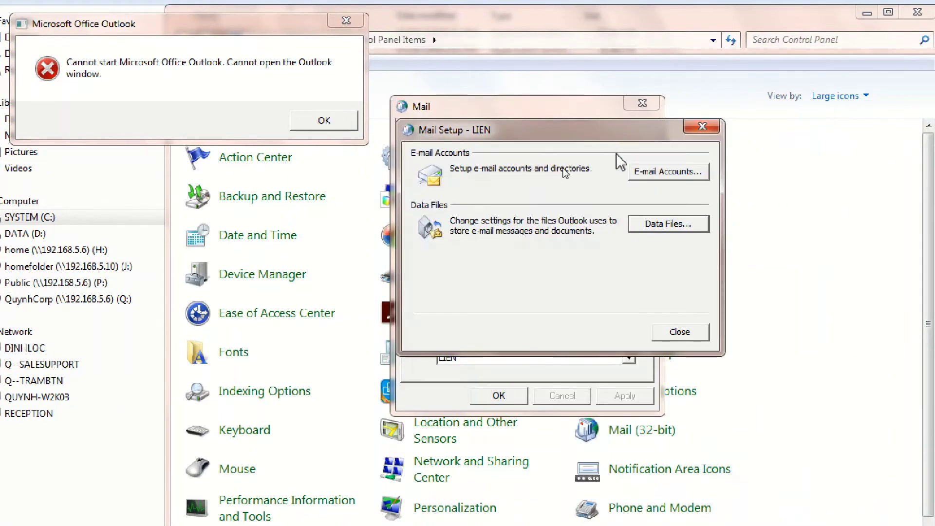
{"action": "left_click", "coordinate": [680, 331]}
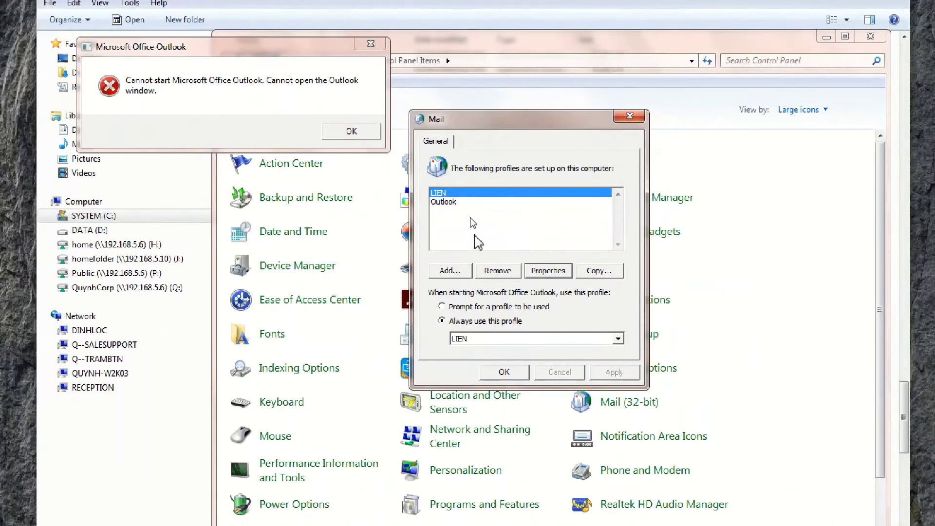
Confirm the mail profile settings and start Microsoft Office Outlook 2007 again, dismissing the old error message
{"action": "left_click", "coordinate": [502, 372]}
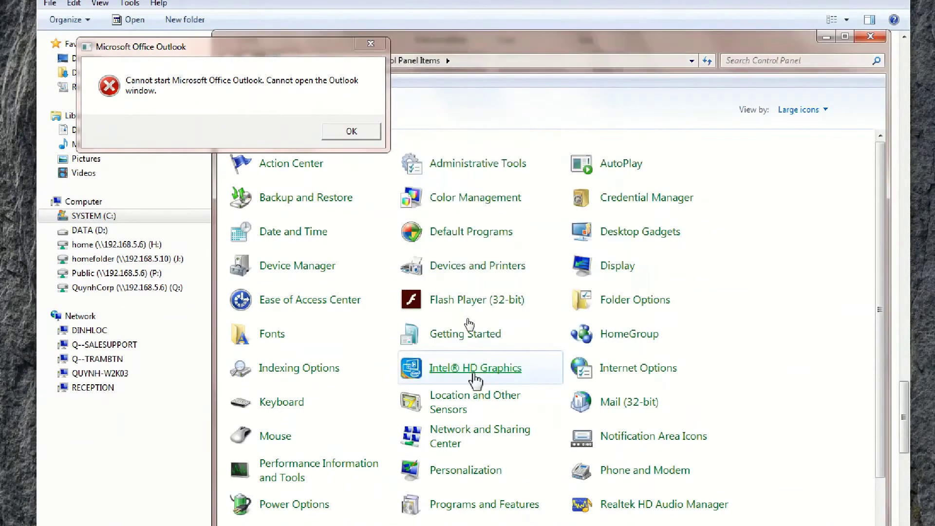
{"action": "scroll", "coordinate": [476, 380], "scroll_direction": "down", "scroll_amount": 3}
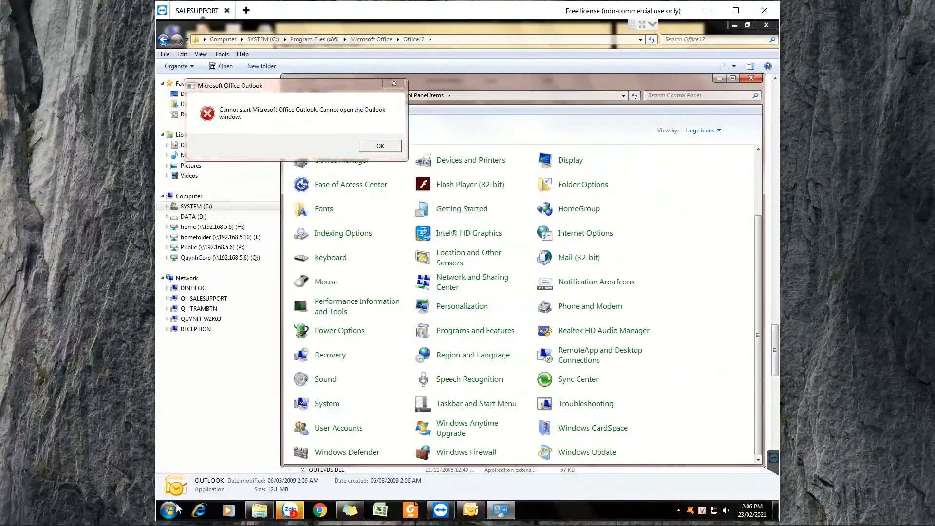
{"action": "left_click", "coordinate": [169, 510]}
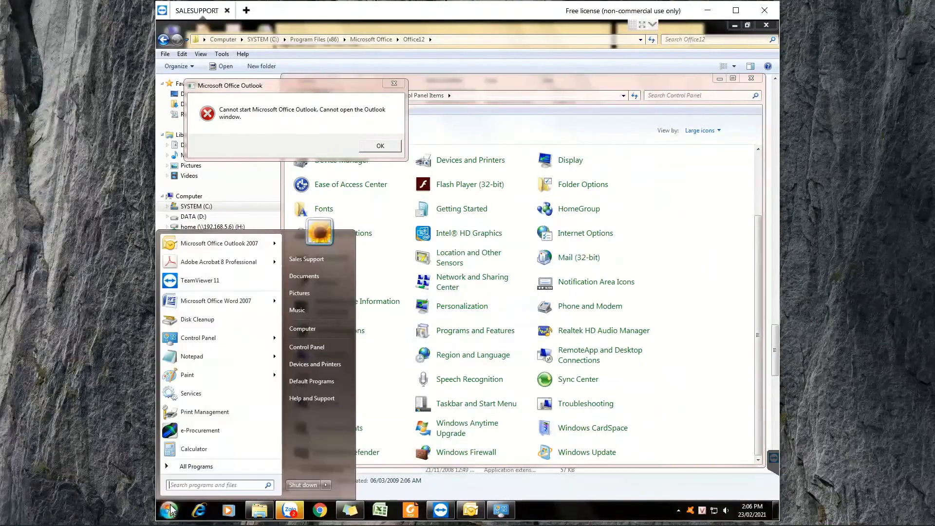
{"action": "left_click", "coordinate": [211, 247]}
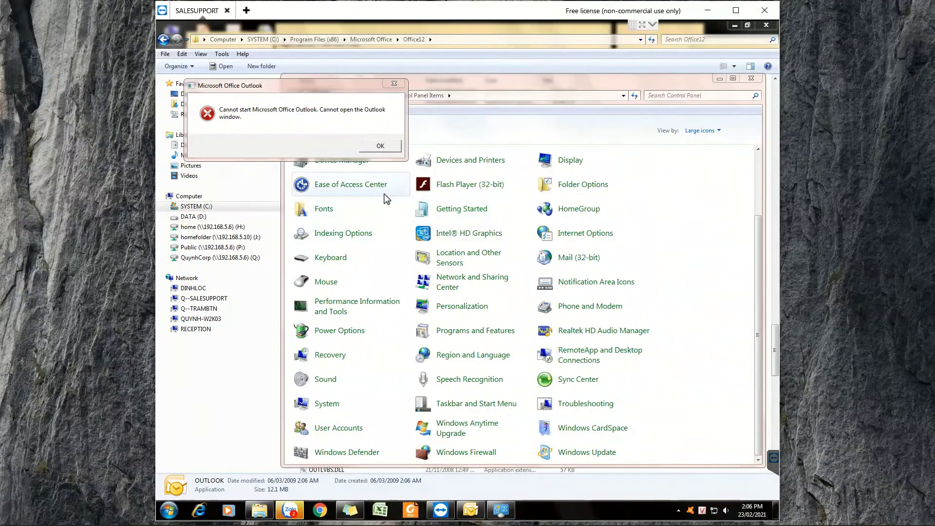
{"action": "left_click", "coordinate": [471, 511]}
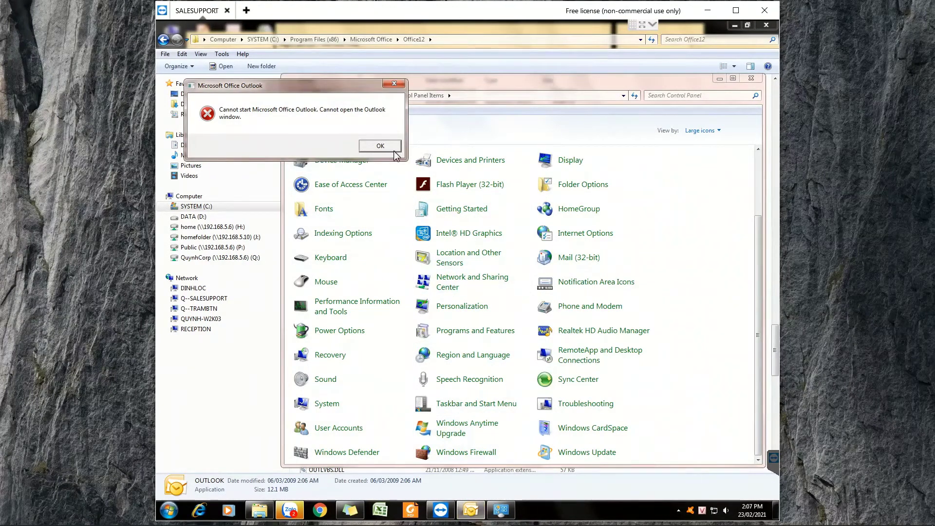
{"action": "key", "text": "Return"}
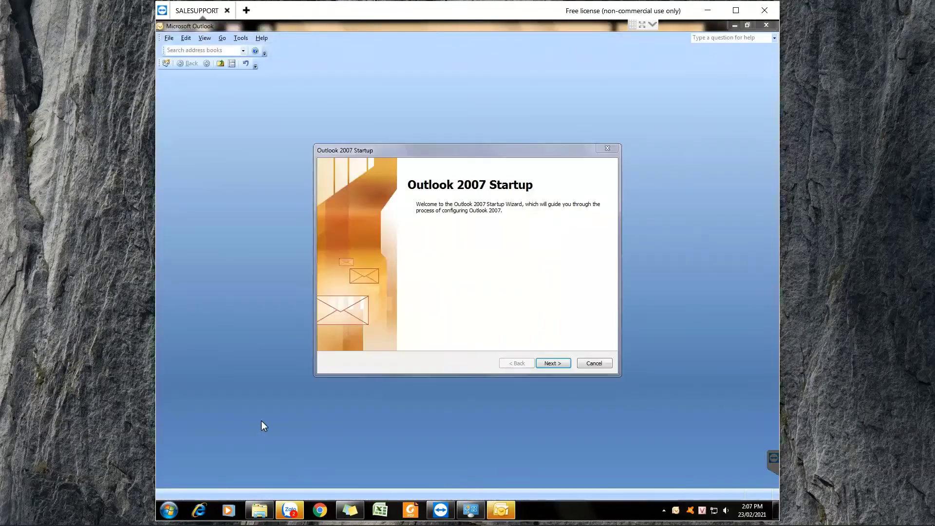
Complete the Outlook 2007 Startup wizard without configuring an e-mail account, choosing to continue with no e-mail support
{"action": "left_click", "coordinate": [568, 365]}
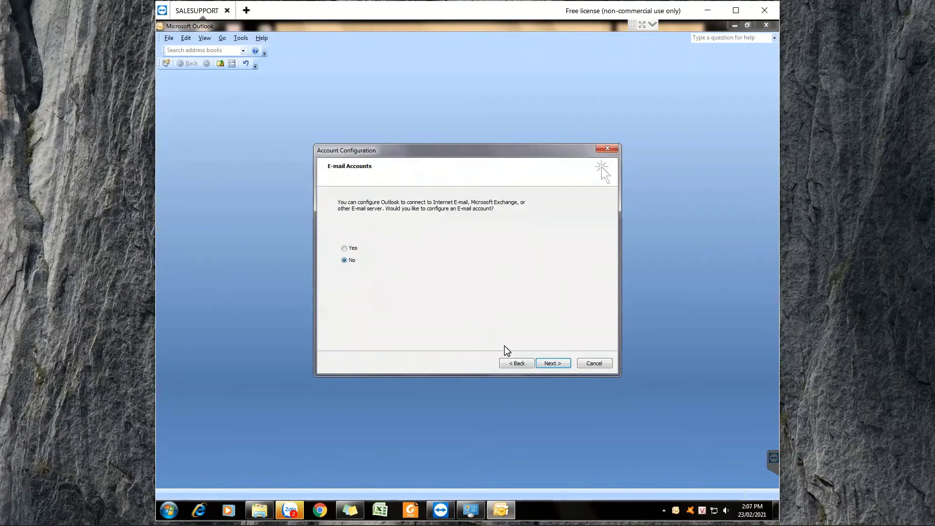
{"action": "left_click", "coordinate": [550, 362]}
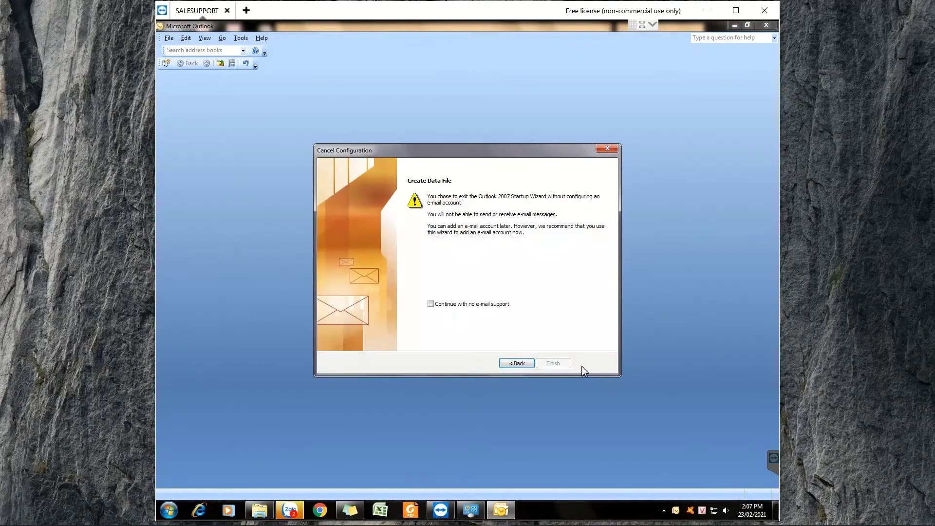
{"action": "left_click", "coordinate": [492, 306]}
{"action": "left_click", "coordinate": [549, 363]}
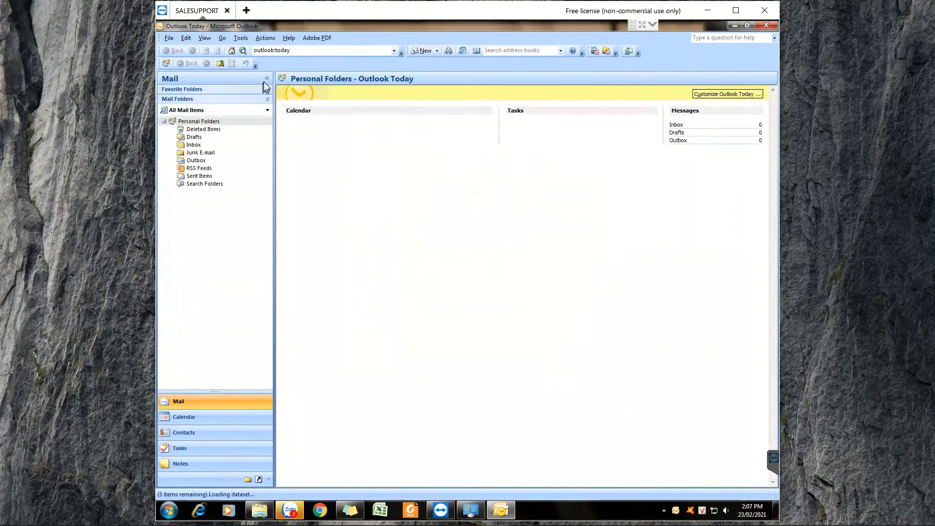
Open Notepad and write a note with the lines "HELLO GUY", "CREAT A NEW PROFILE FOR OUTLOOK" and "BE CONTINUE TO CONFIG YOU"
{"action": "left_click", "coordinate": [170, 510]}
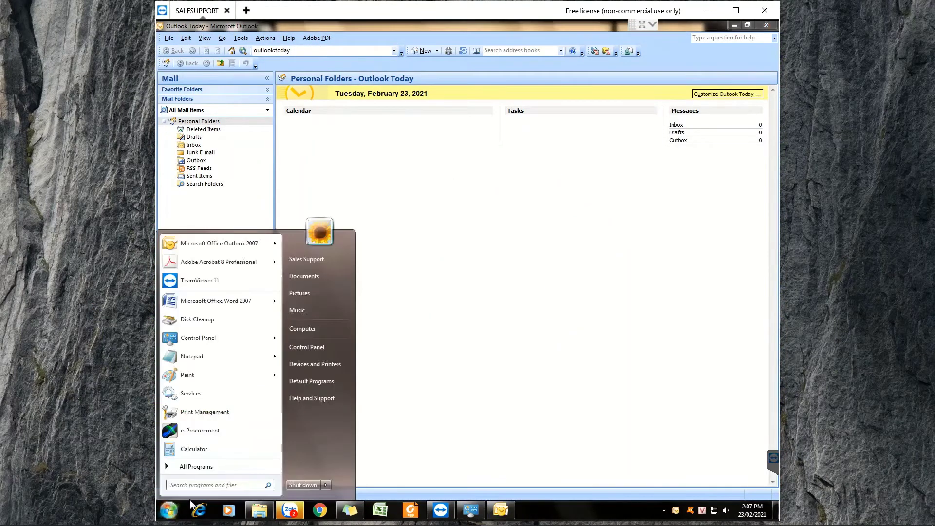
{"action": "type", "text": "NOTE"}
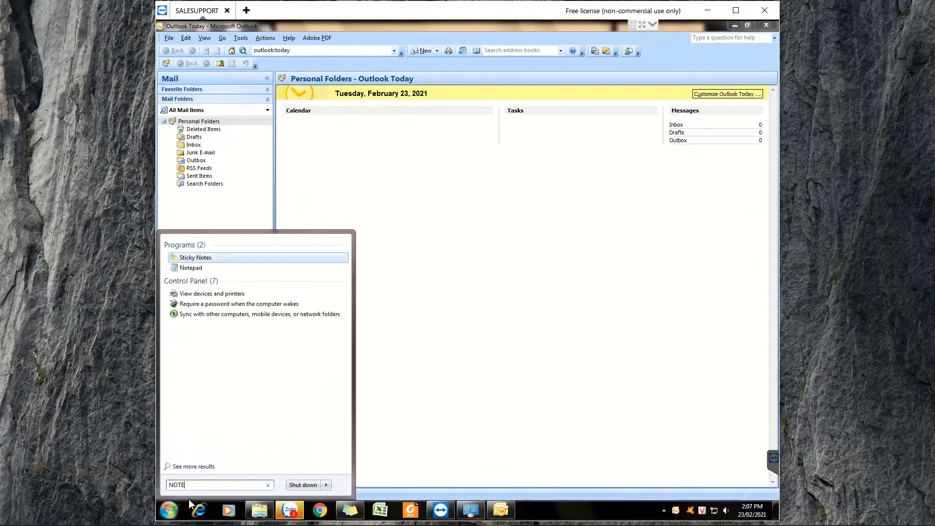
{"action": "left_click", "coordinate": [189, 269]}
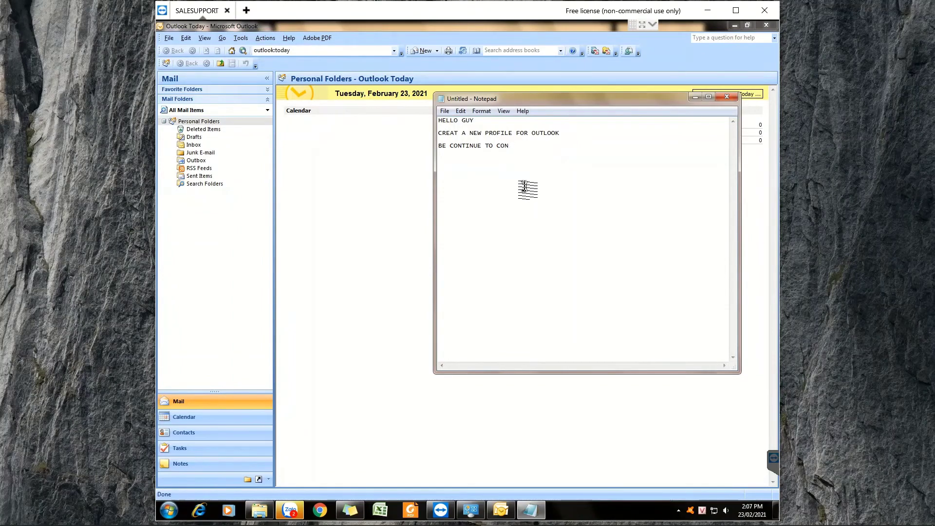
{"action": "type", "text": "FIG YOU"}
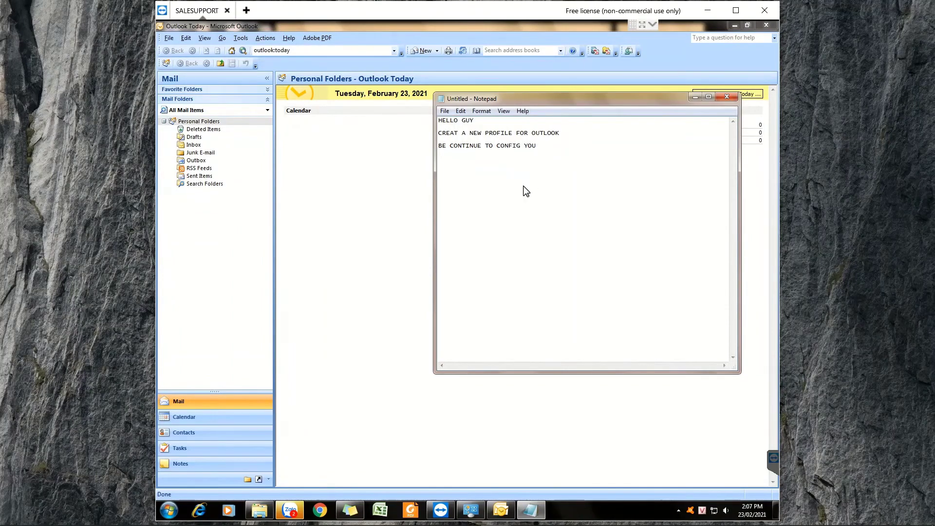